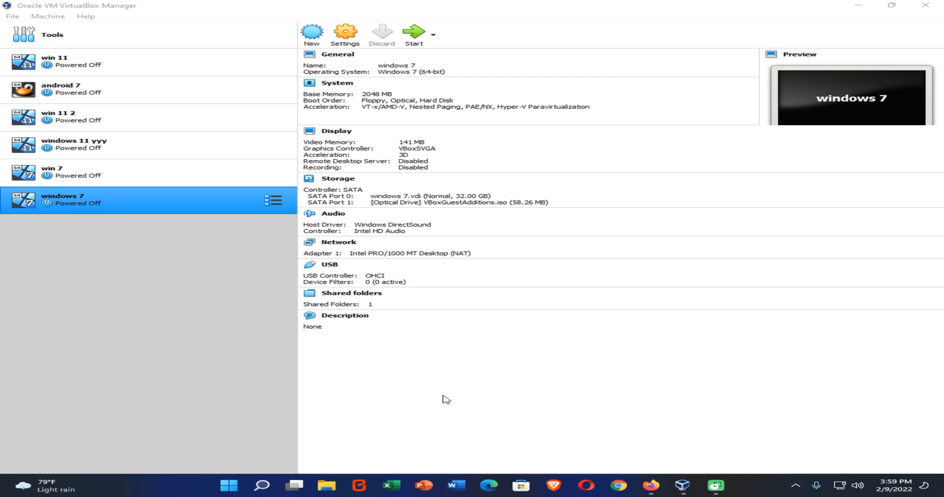
Find Turn Windows features on or off, check whether Hyper-V and its subfeatures are disabled, and confirm the dialog
click(268, 488)
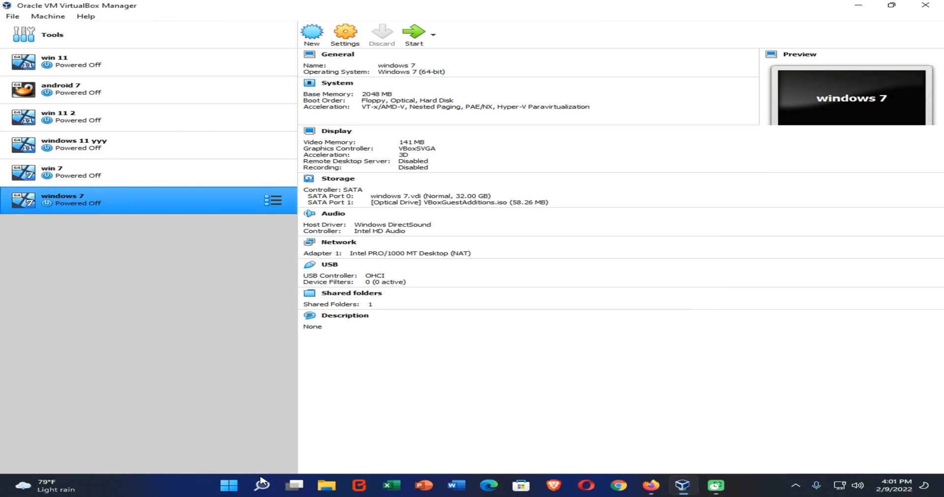
click(262, 484)
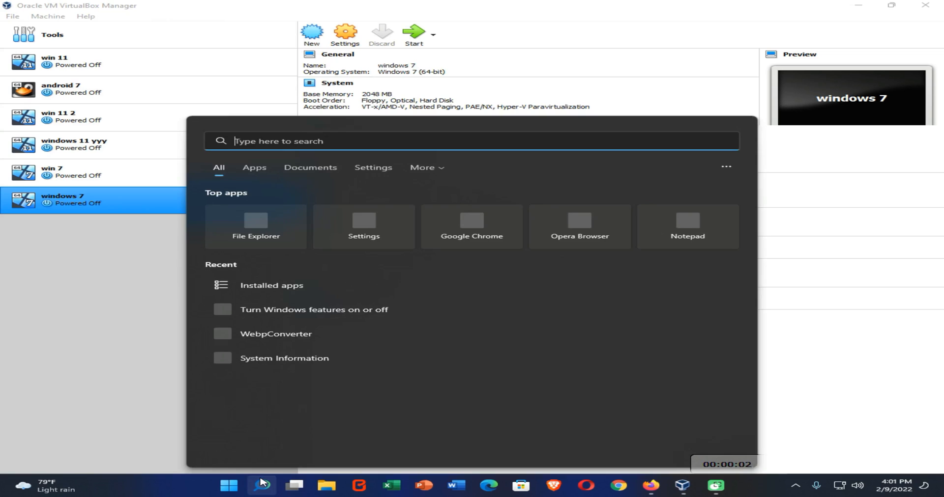
text(features)
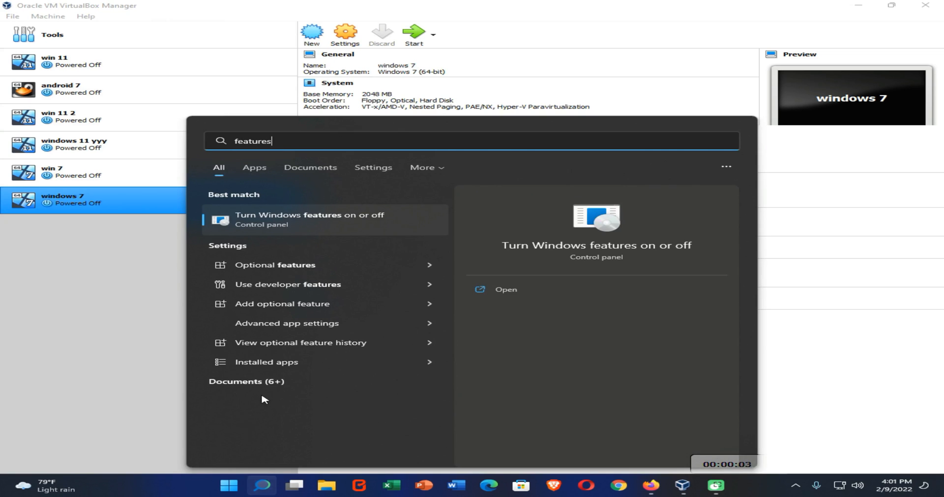
click(293, 219)
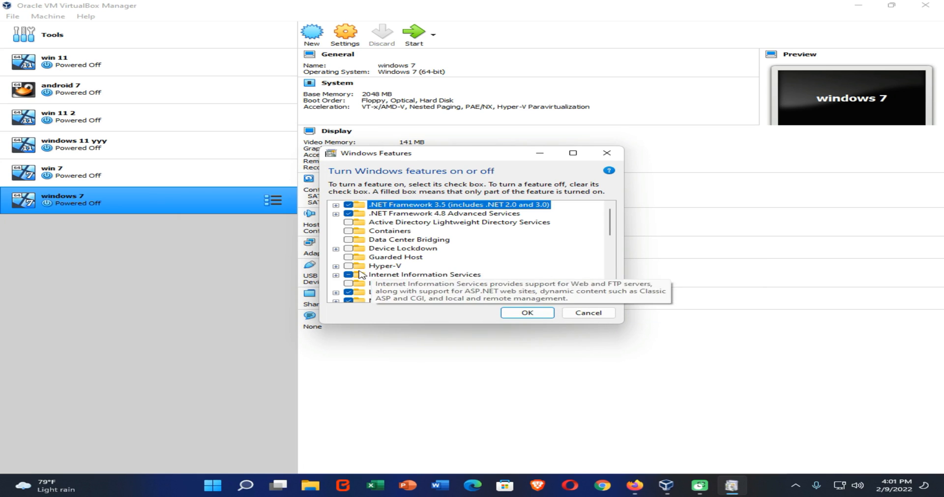
click(335, 266)
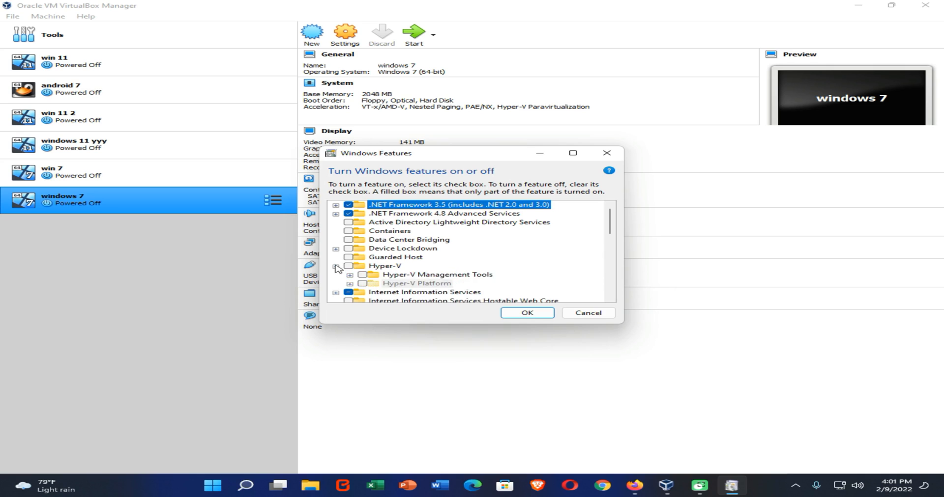
click(527, 313)
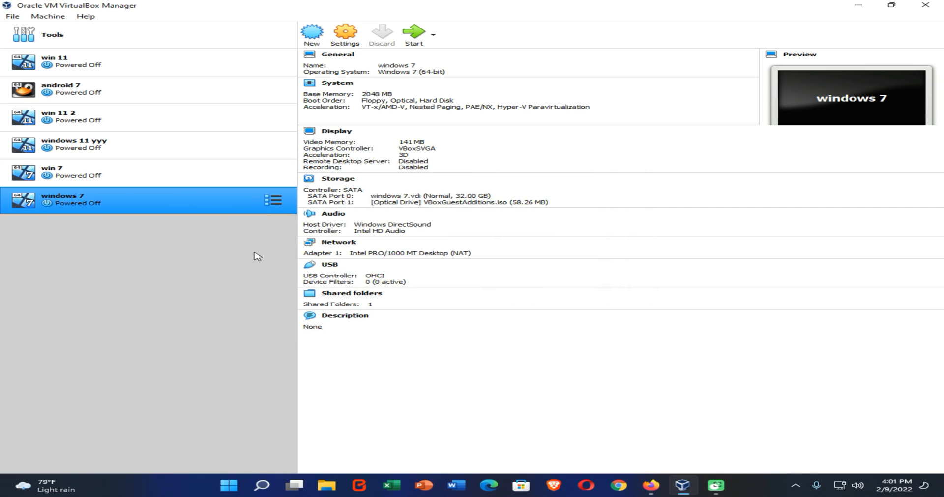
Start a new virtual machine named "windows 10" for Windows 10 (64-bit) and allocate 4096 MB of memory
click(312, 32)
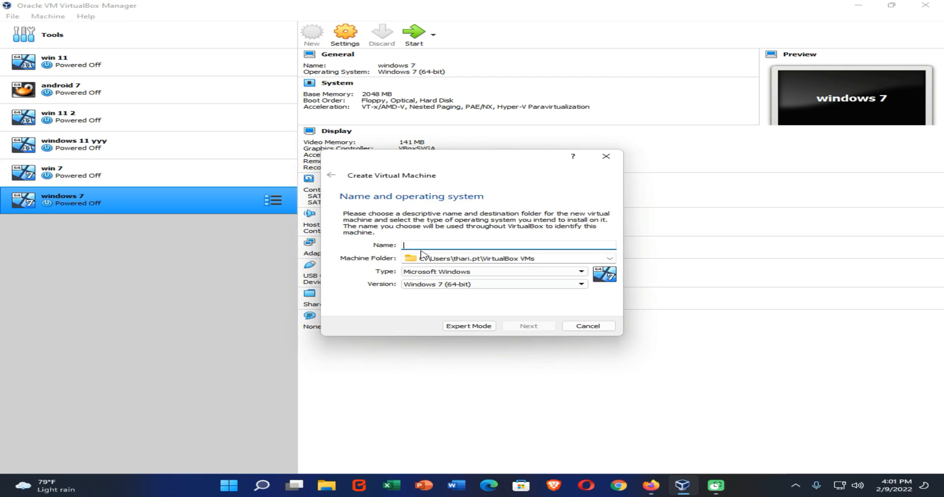
text(windows 10)
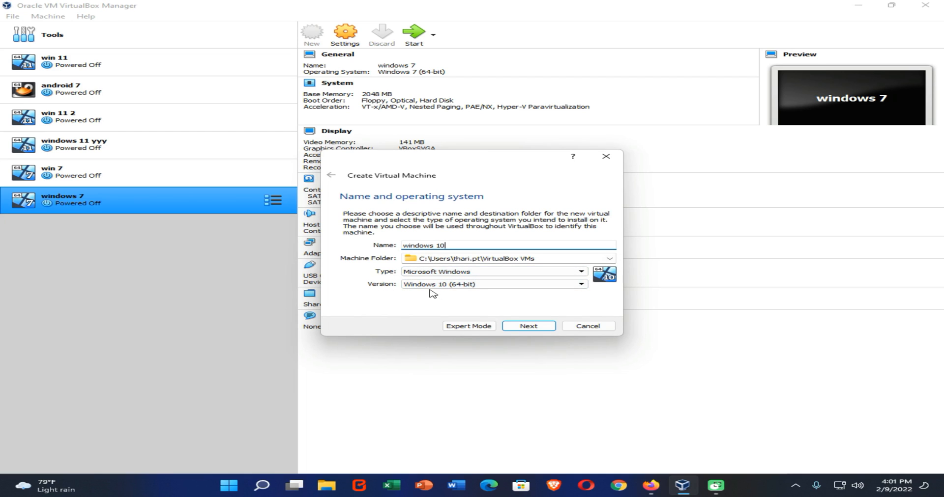
click(529, 327)
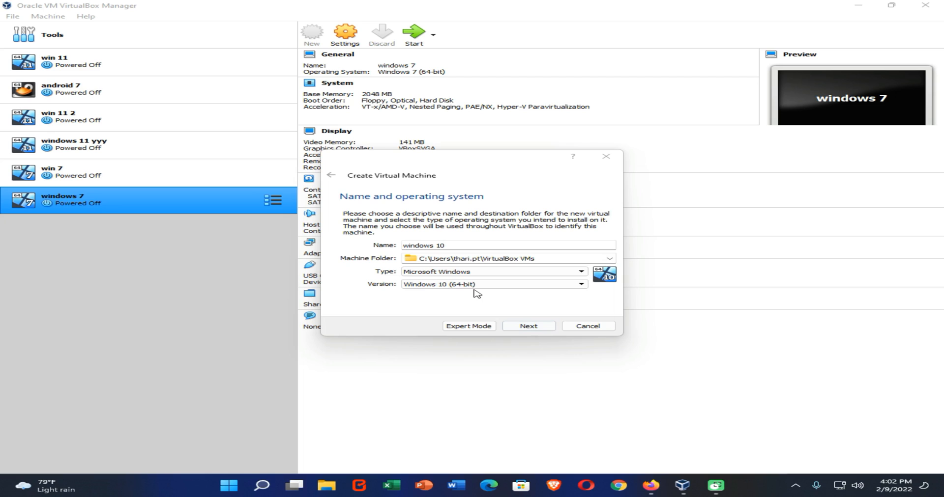
click(536, 328)
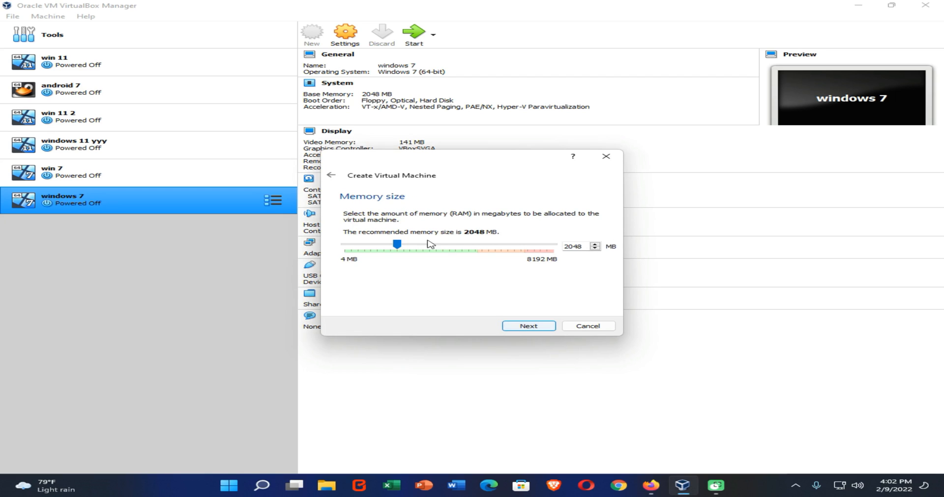
drag(397, 245, 449, 247)
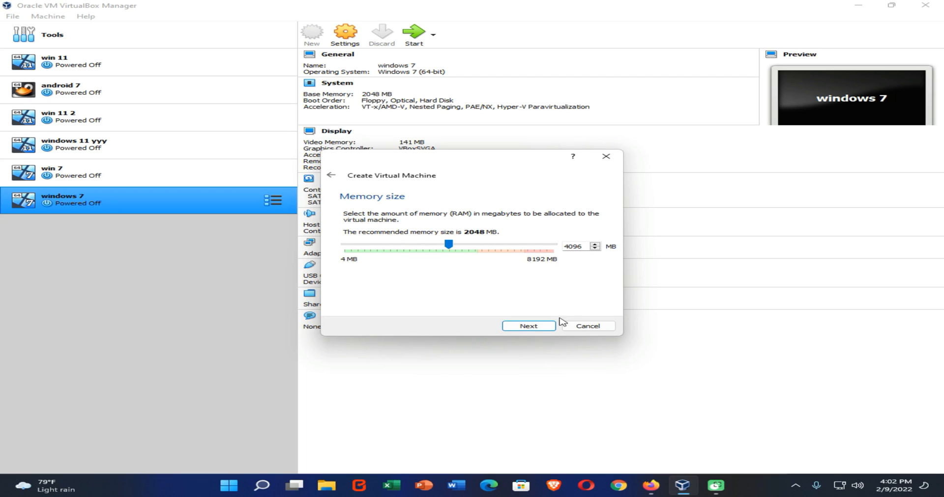
click(529, 327)
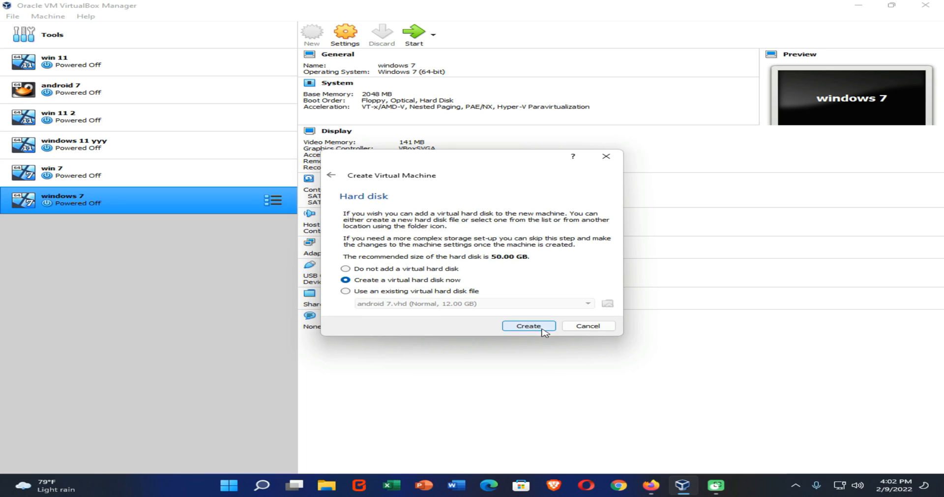
Create a fixed-size 50.00 GB VDI virtual hard disk for the new machine
click(543, 331)
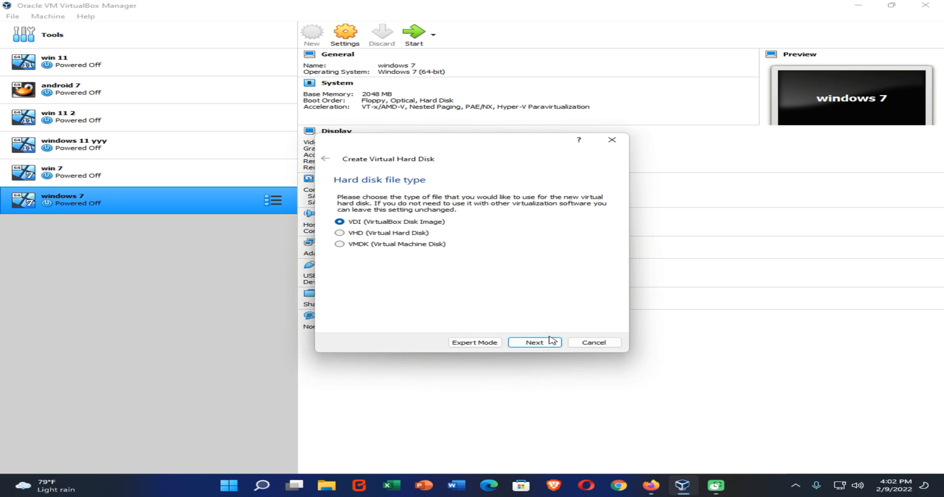
click(542, 346)
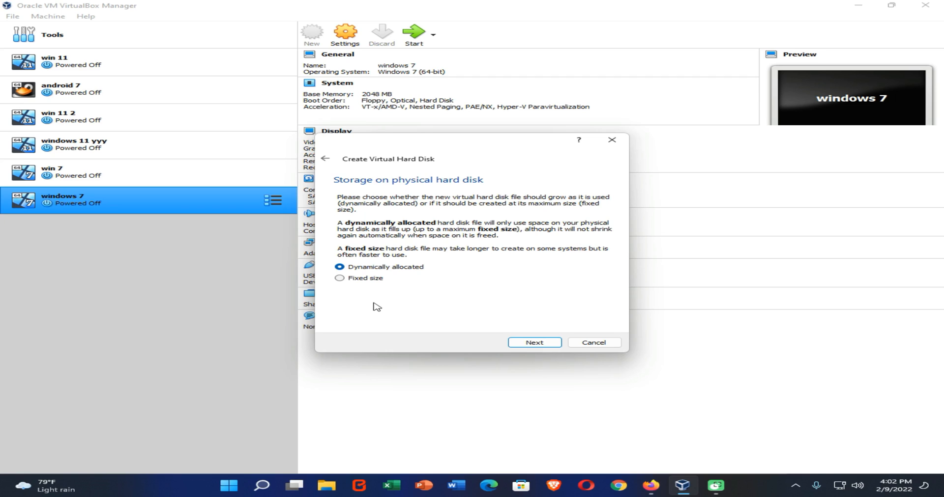
click(342, 279)
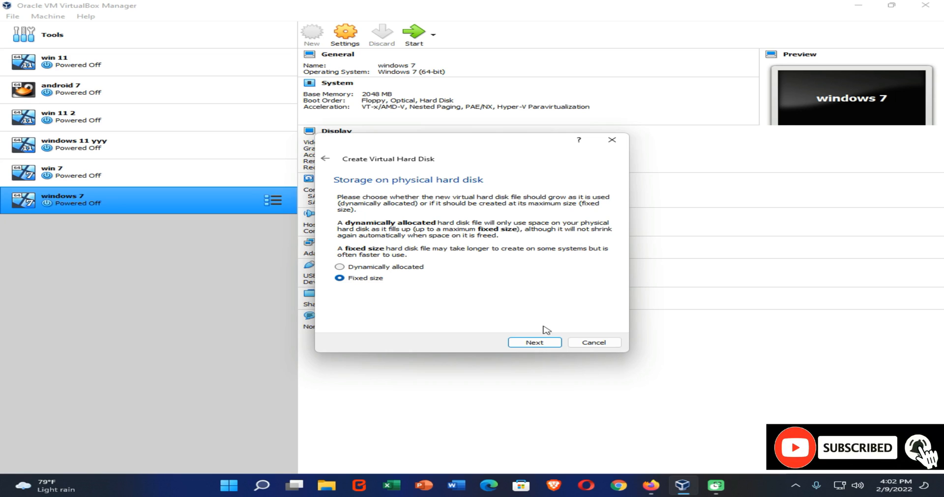
click(533, 344)
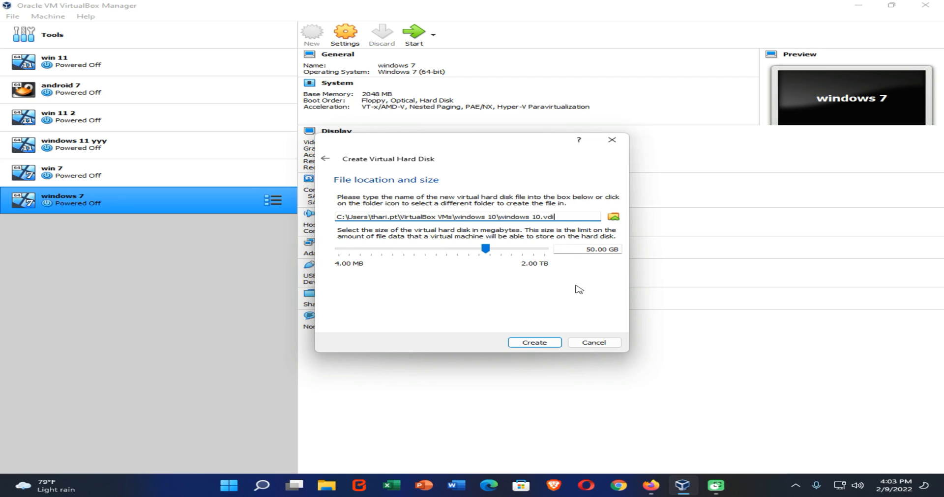
click(529, 347)
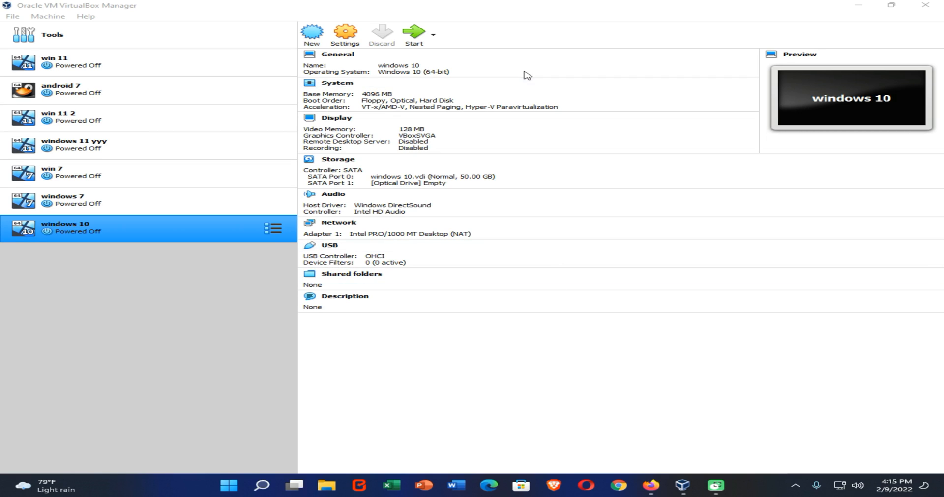
Set Shared Clipboard and Drag'n'Drop to Bidirectional in the windows 10 machine's advanced general settings
click(342, 43)
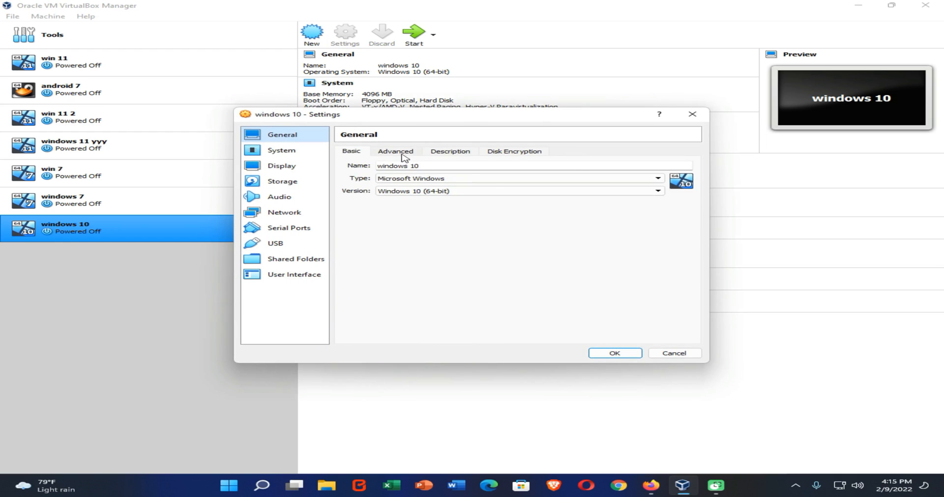
click(398, 152)
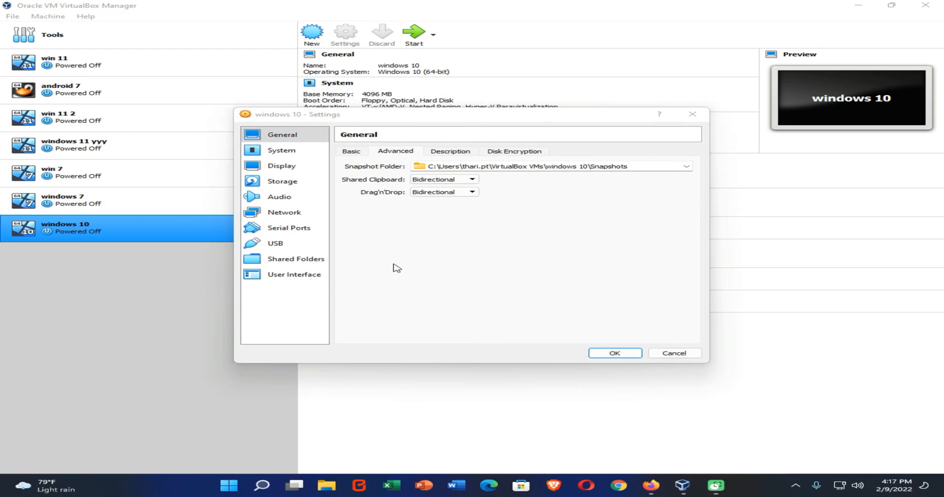
Assign 2 processors to the windows 10 machine and enable PAE/NX
click(264, 155)
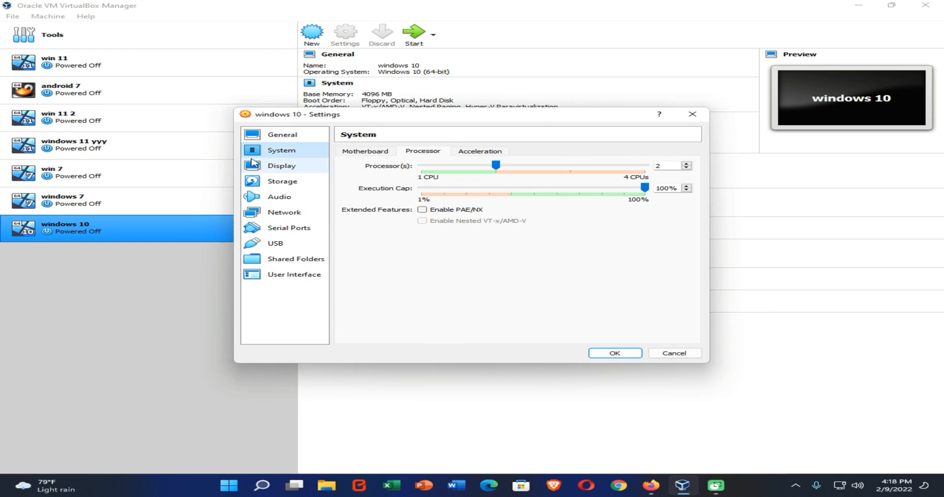
click(426, 168)
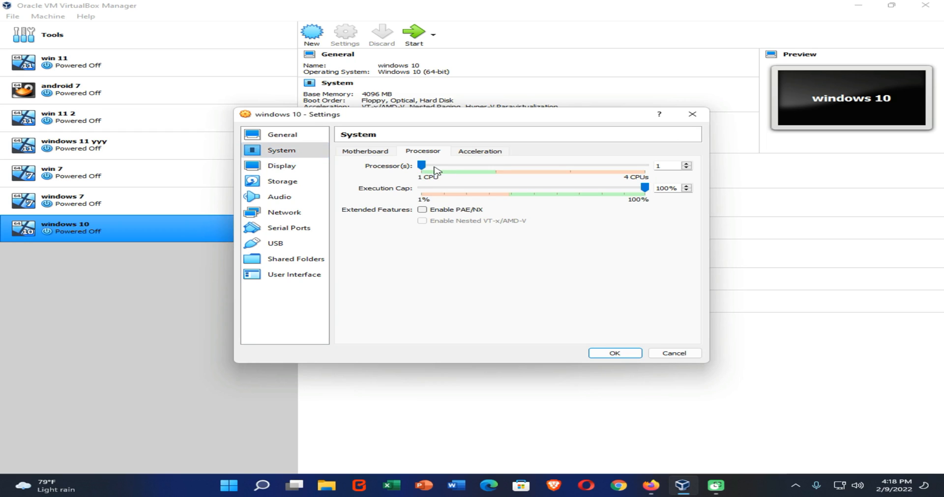
click(455, 169)
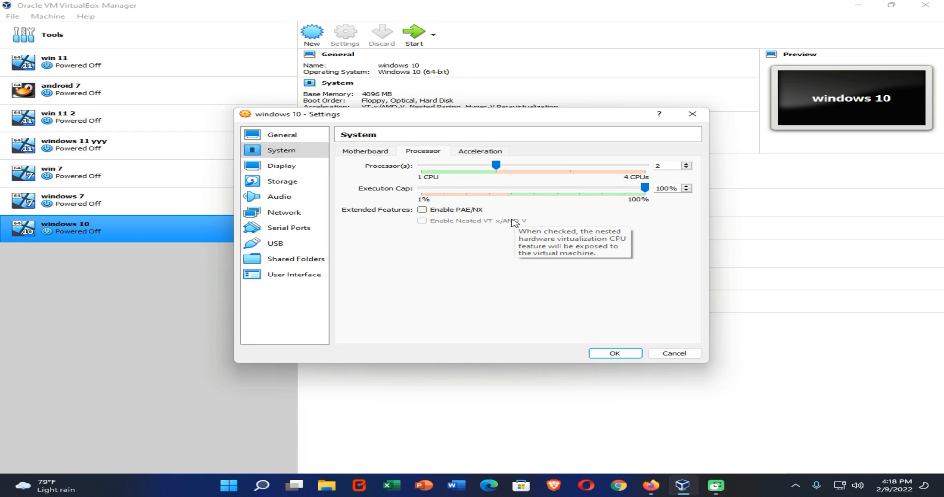
click(441, 212)
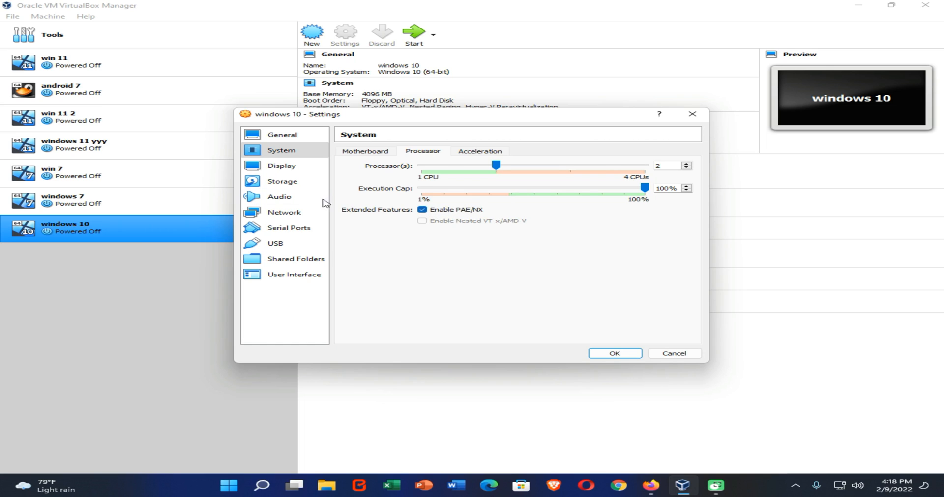
Set the machine's video memory to 256 MB and enable 3D acceleration
click(294, 166)
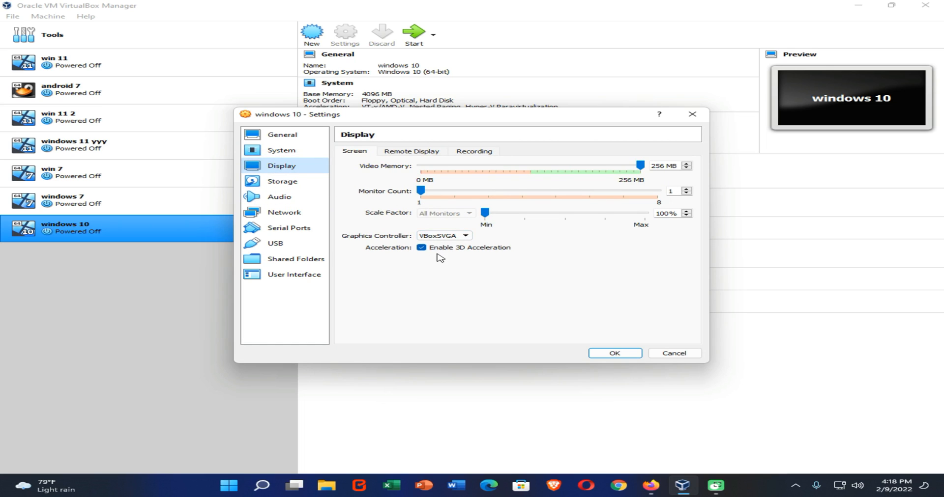
mouse_move(640, 170)
mouse_down()
mouse_move(622, 170)
mouse_move(639, 170)
mouse_up()
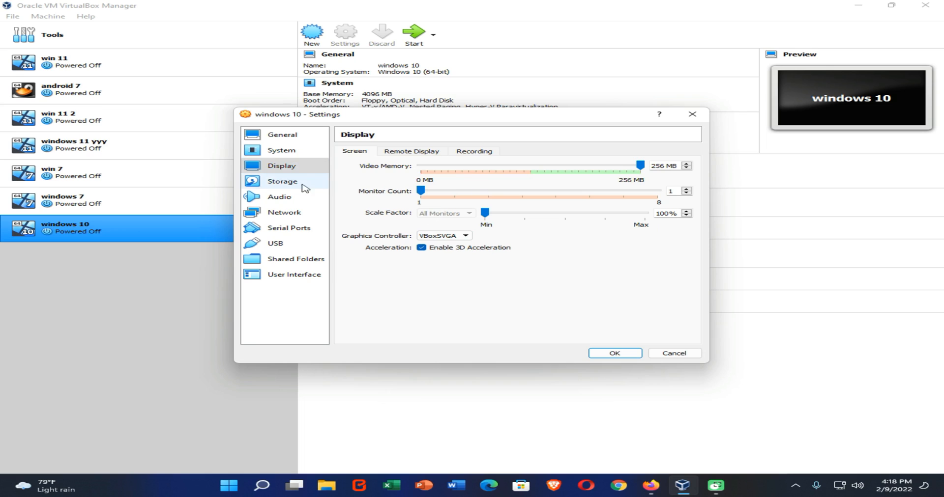
Load Windows.10.Lite.Edition.v6.x64.2018.iso from the Desktop into the machine's empty optical drive
click(296, 184)
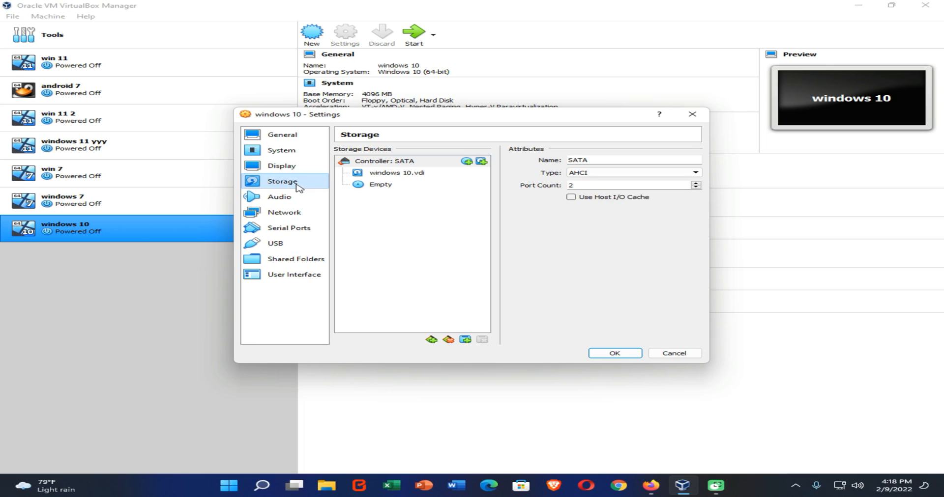
click(366, 186)
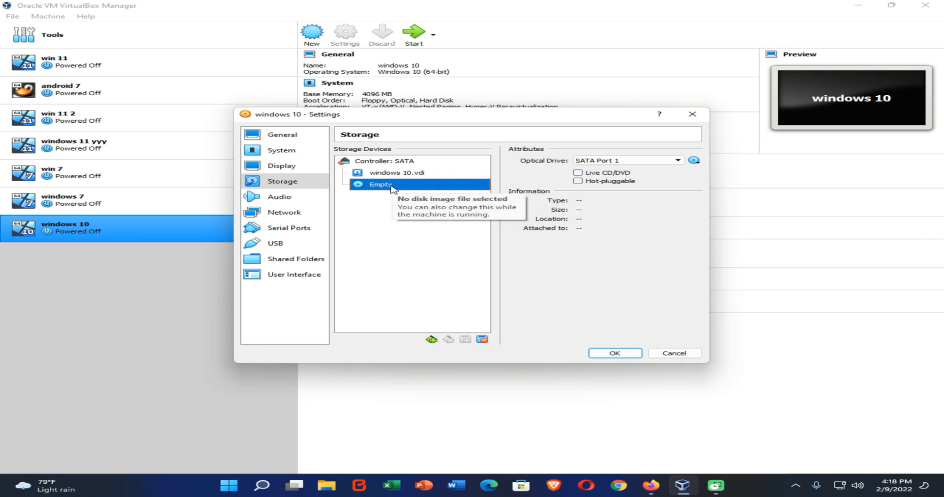
click(695, 161)
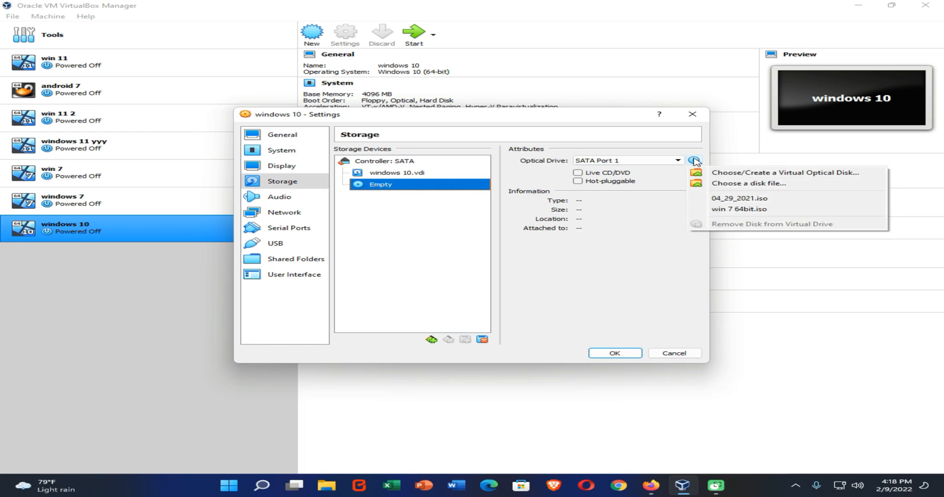
click(714, 186)
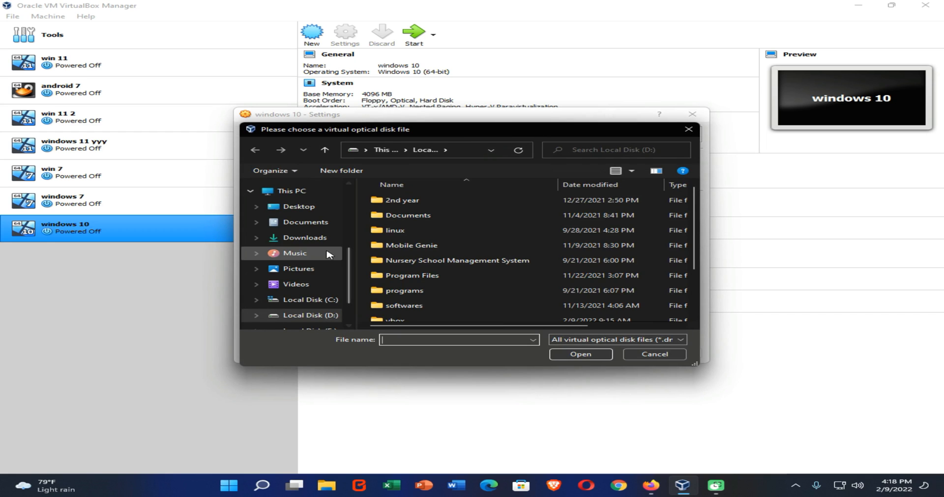
click(299, 207)
scroll(613, 269, down, 4)
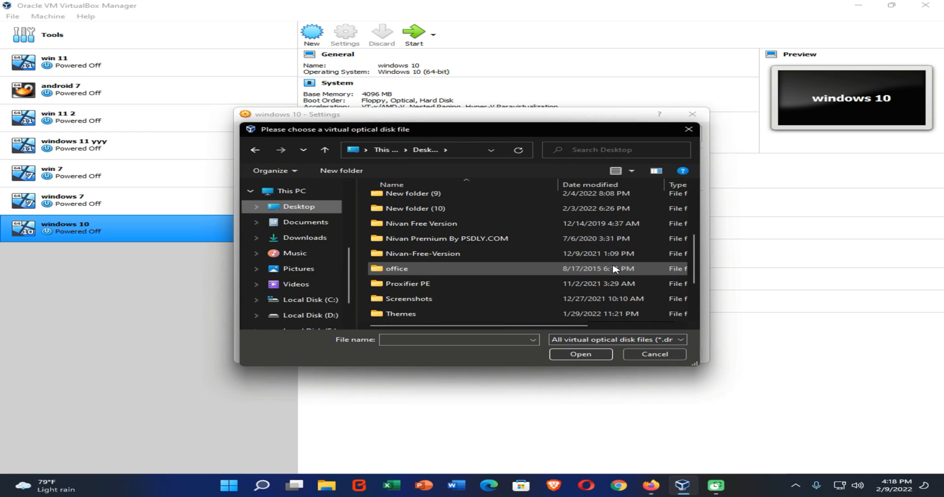
scroll(613, 269, down, 1)
scroll(556, 272, up, 1)
scroll(445, 314, down, 1)
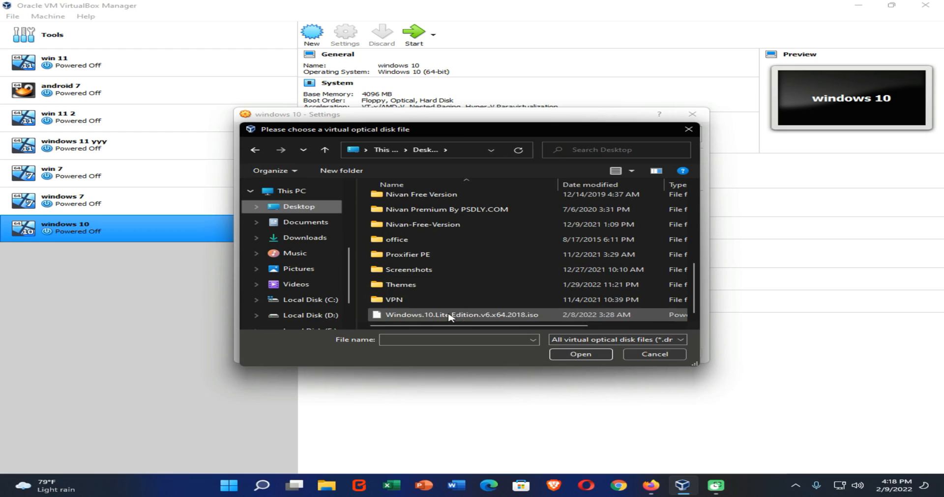
click(470, 318)
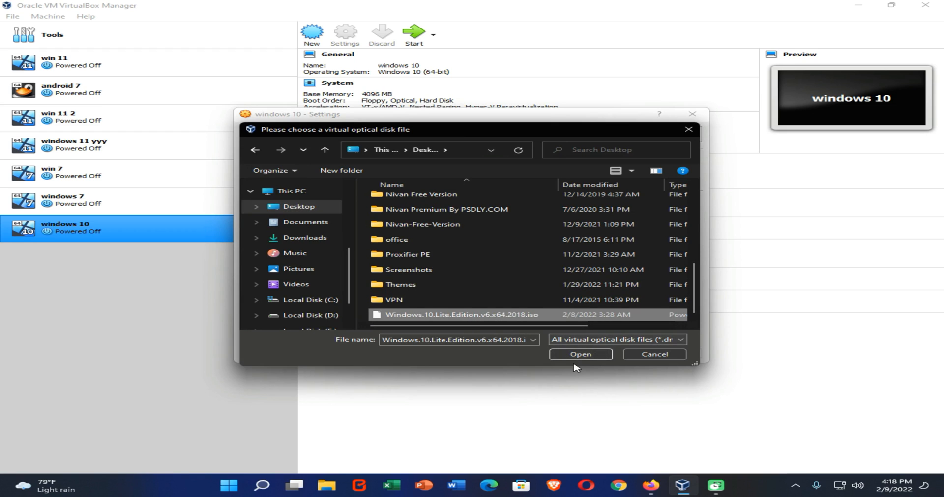
click(587, 357)
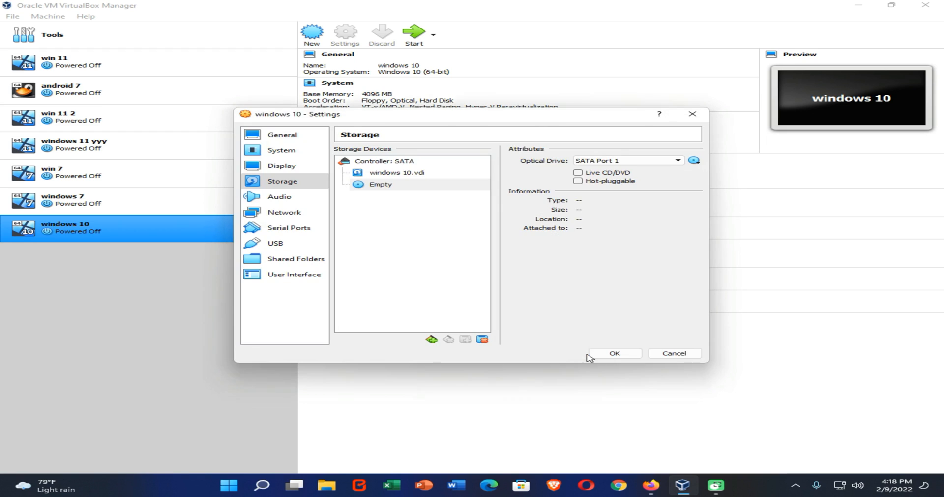
Enable the Live CD/DVD and Hot-pluggable options for the optical drive holding the Windows 10 image
click(579, 174)
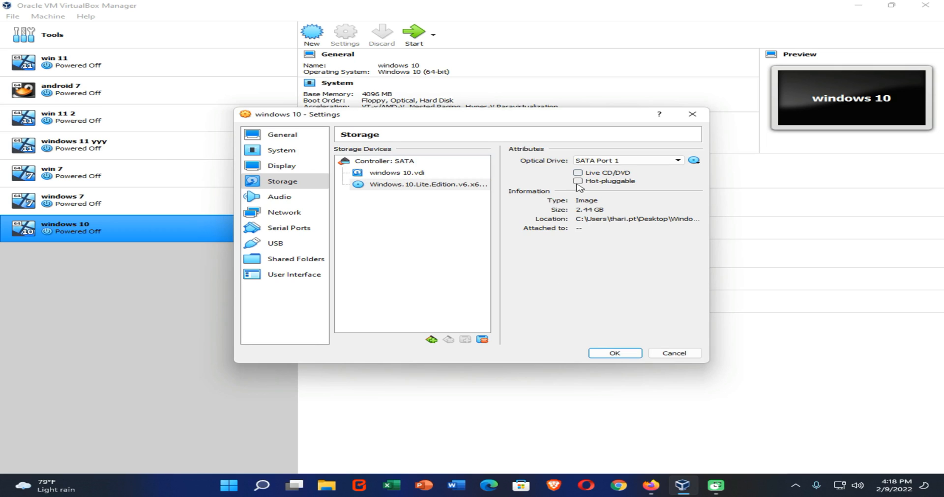
click(579, 181)
click(579, 173)
Add a shared folder to the windows 10 machine that points to D:\vbox on the host
click(265, 265)
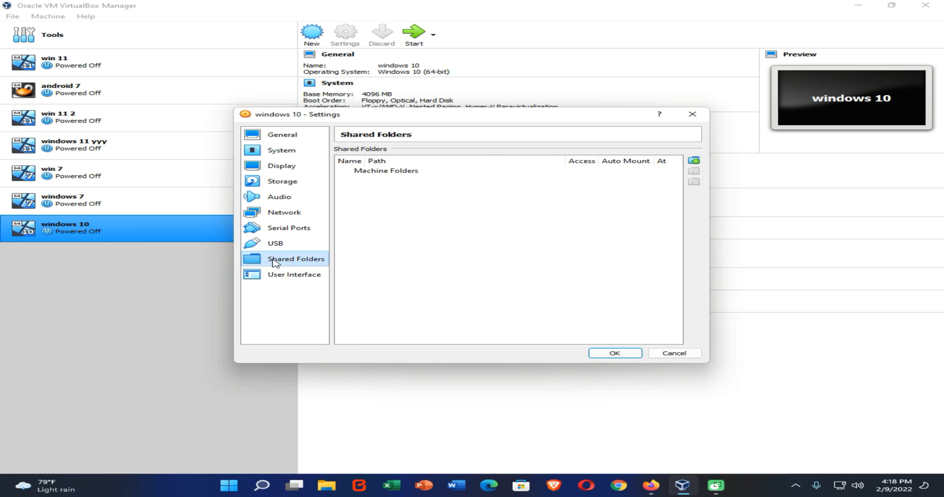
click(694, 161)
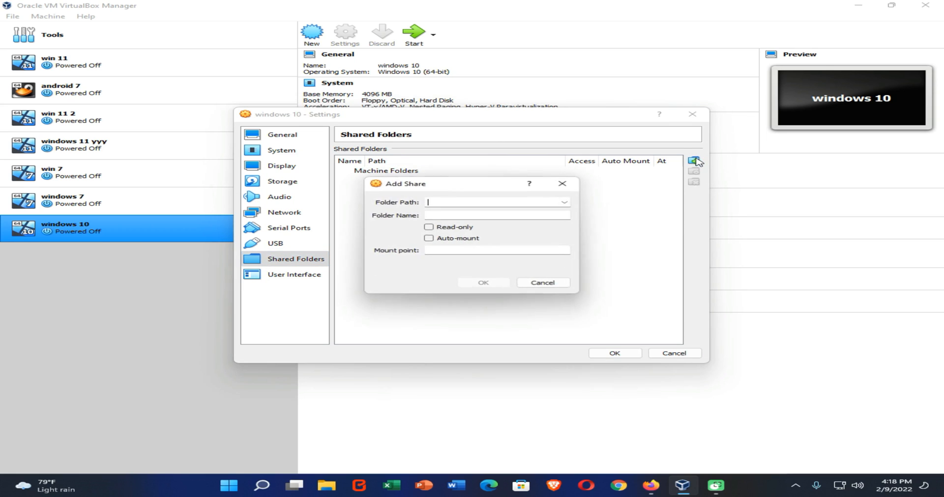
click(566, 202)
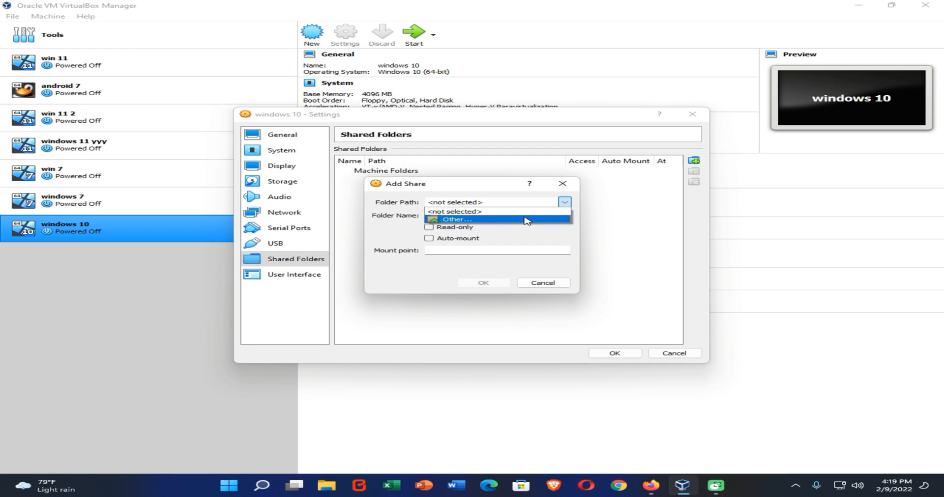
click(525, 217)
scroll(467, 364, down, 5)
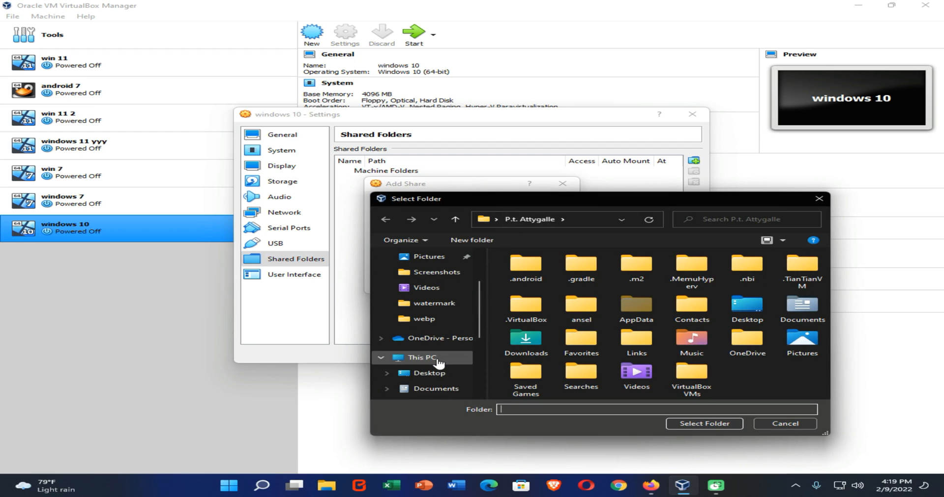
click(423, 357)
scroll(600, 361, down, 2)
double_click(573, 329)
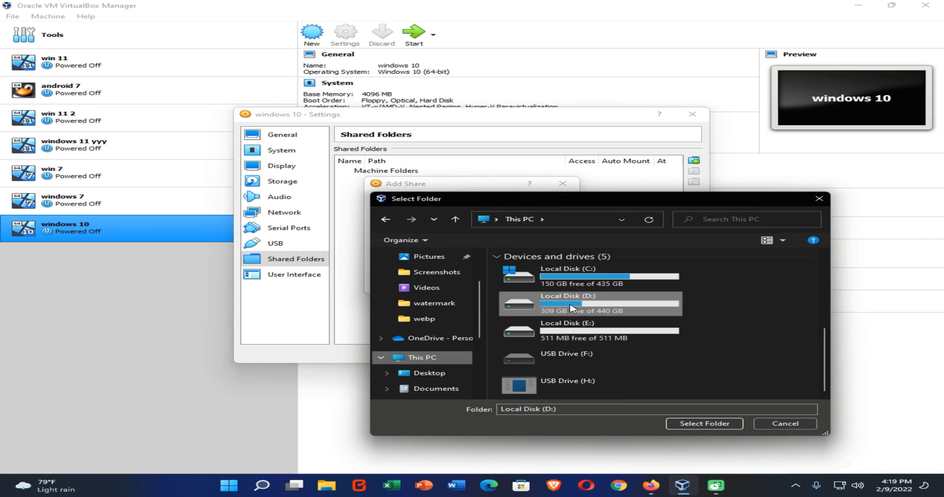
scroll(570, 330, down, 1)
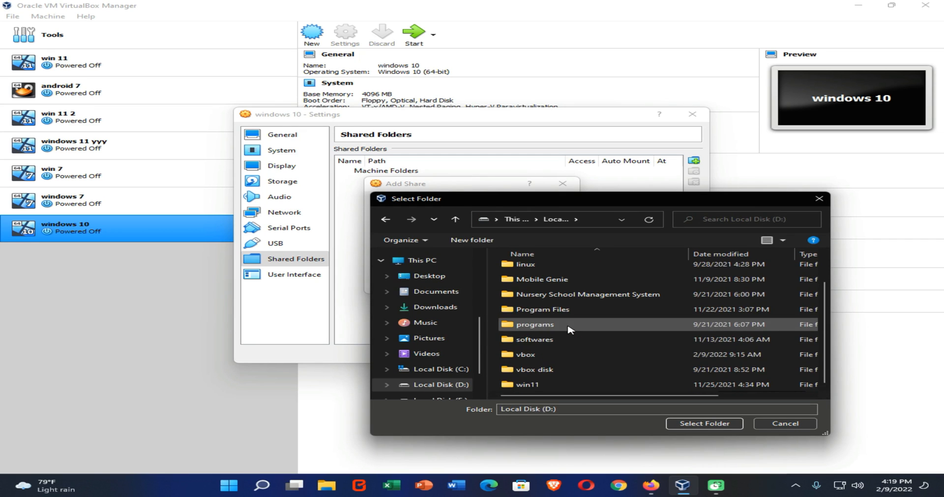
click(554, 354)
click(698, 425)
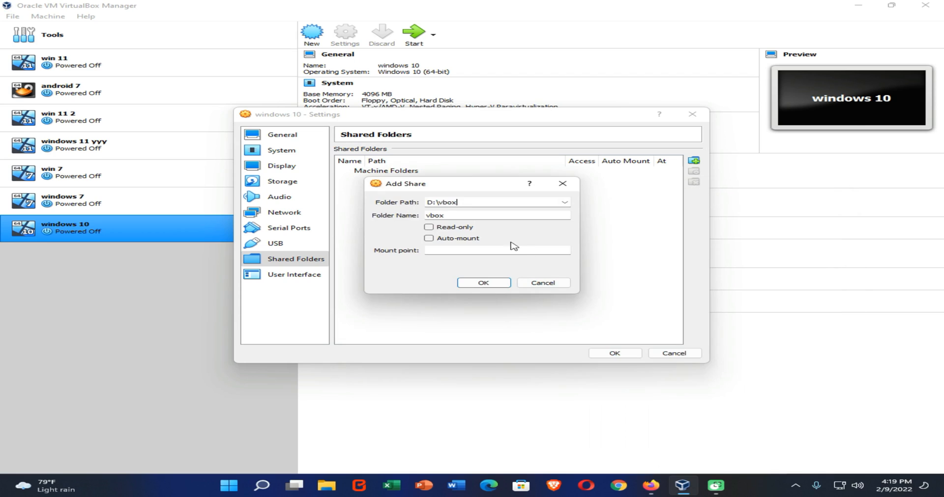
Enable Auto-mount for the vbox share and save the machine's settings
click(440, 240)
click(492, 285)
click(614, 353)
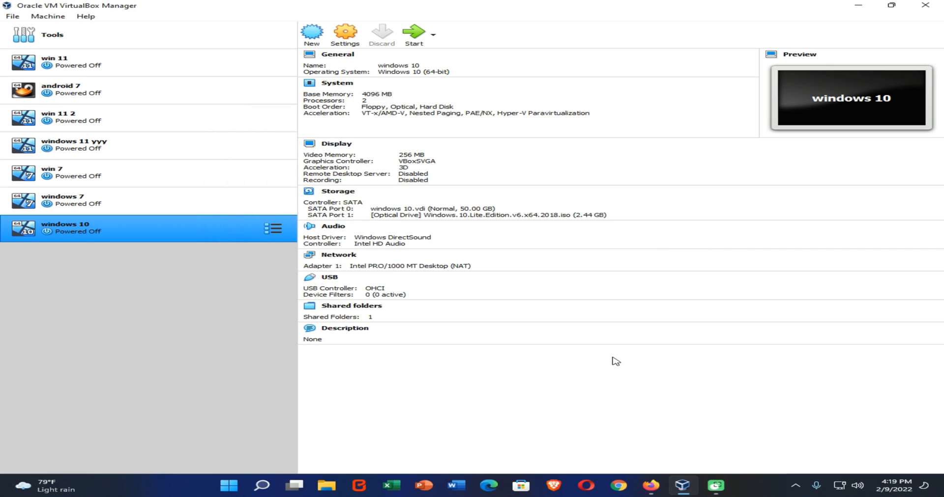
Start the windows 10 machine in a maximized window and accept English (United States) with the US keyboard for Windows Setup
click(416, 32)
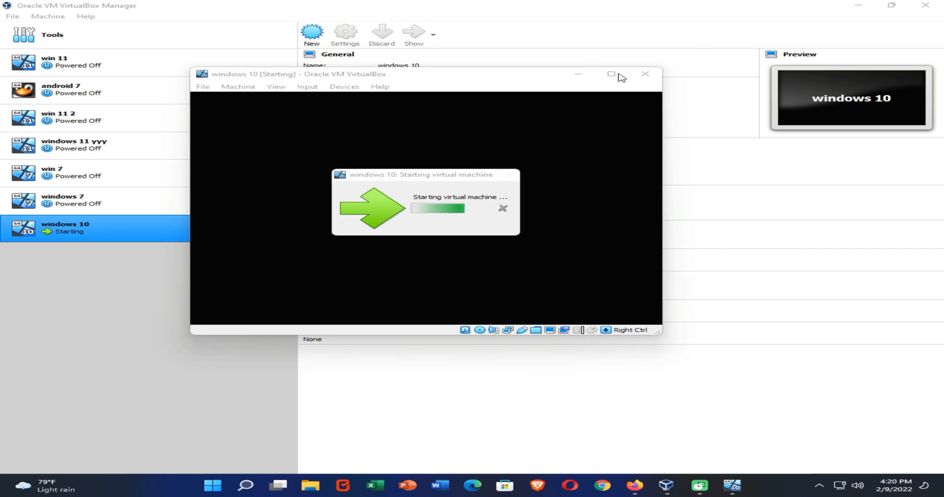
click(618, 76)
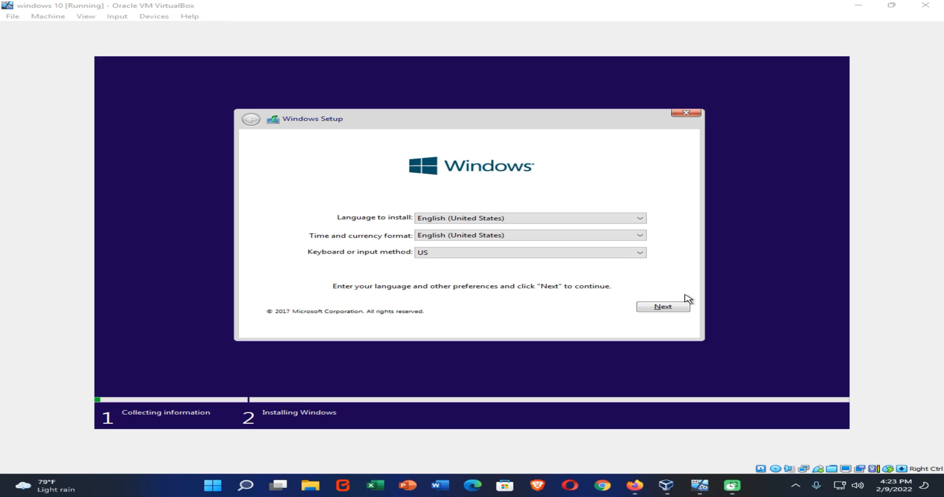
click(671, 309)
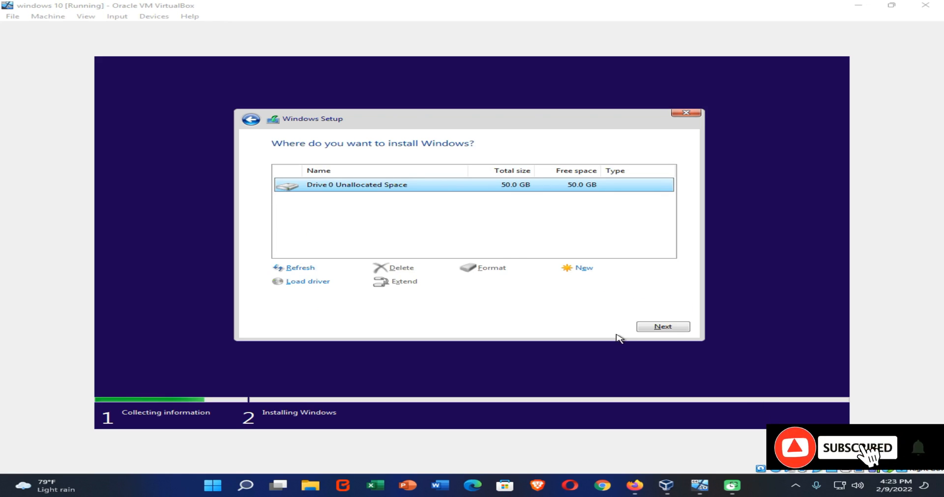
Create a 51200 MB partition from Drive 0's unallocated space and start installing Windows on the primary partition
click(588, 271)
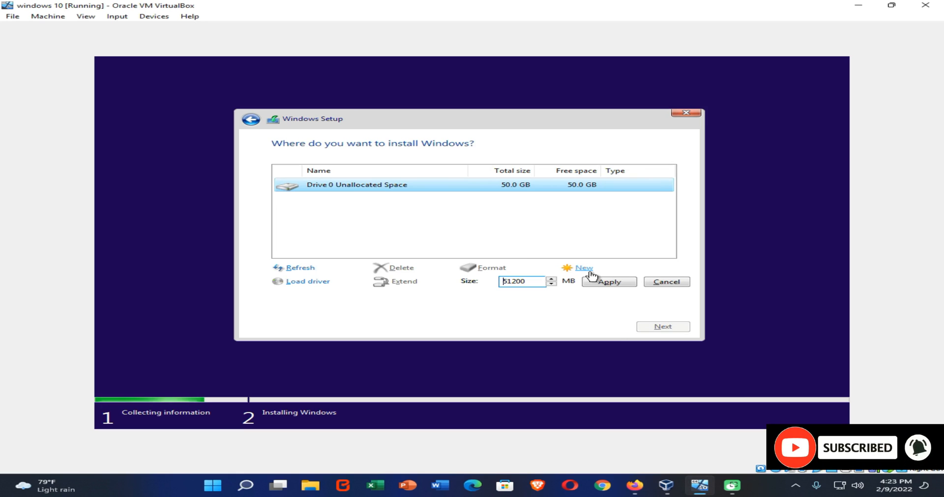
click(609, 285)
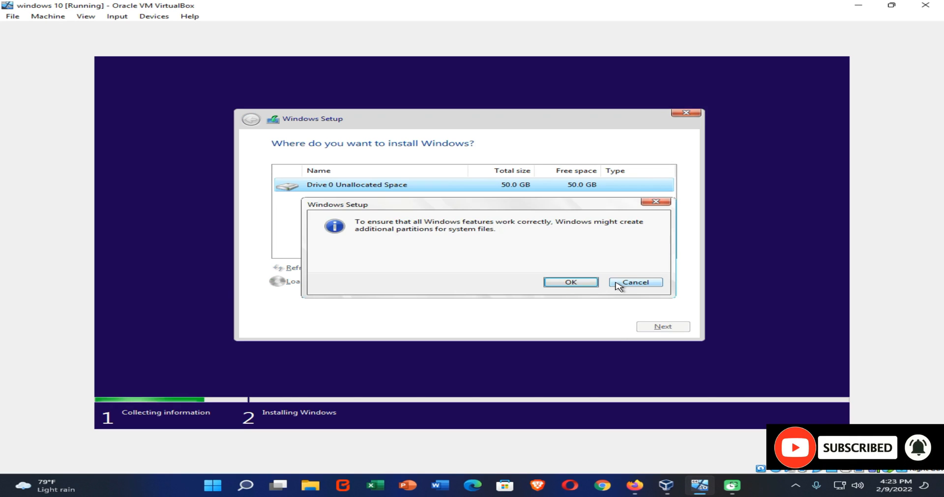
click(570, 284)
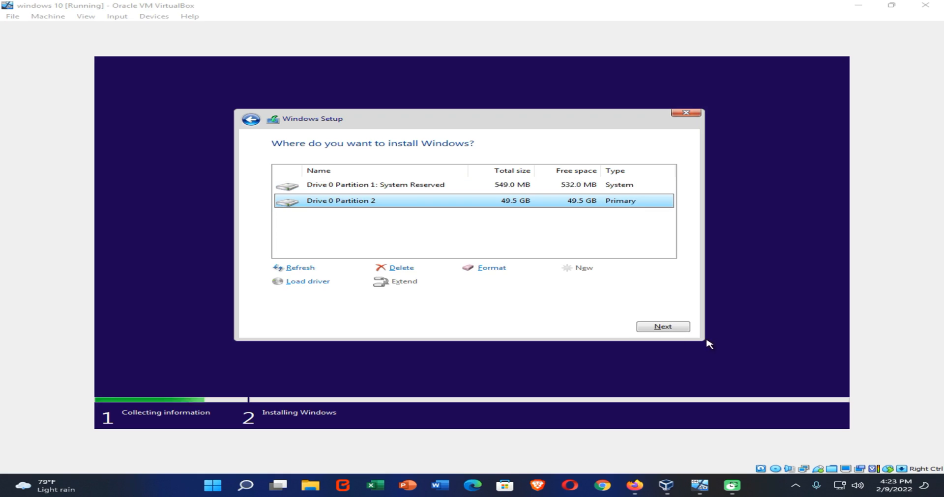
click(659, 327)
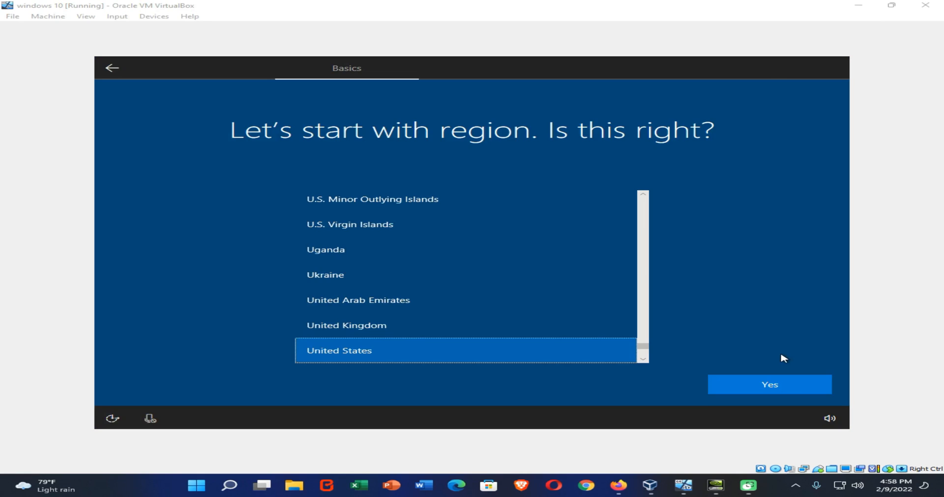
Confirm United States as the region and accept the default choices that follow in the Windows first-run setup
click(769, 387)
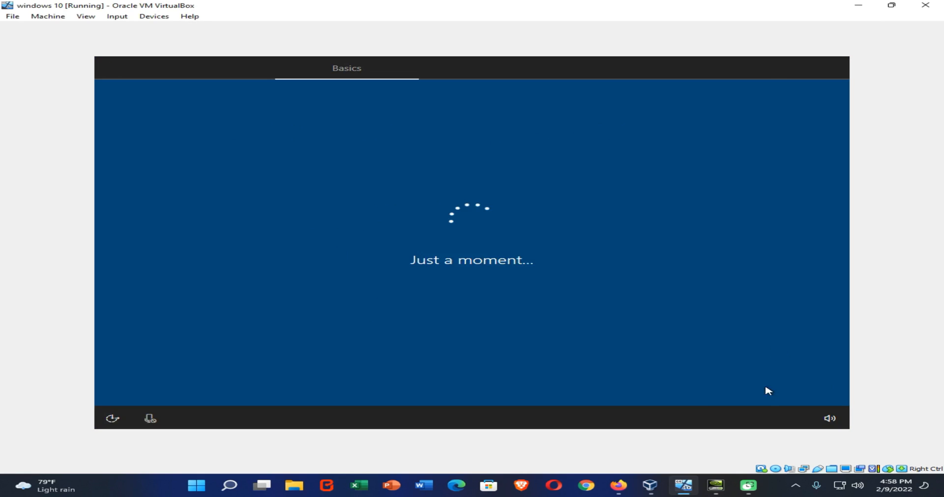
click(775, 388)
click(775, 388)
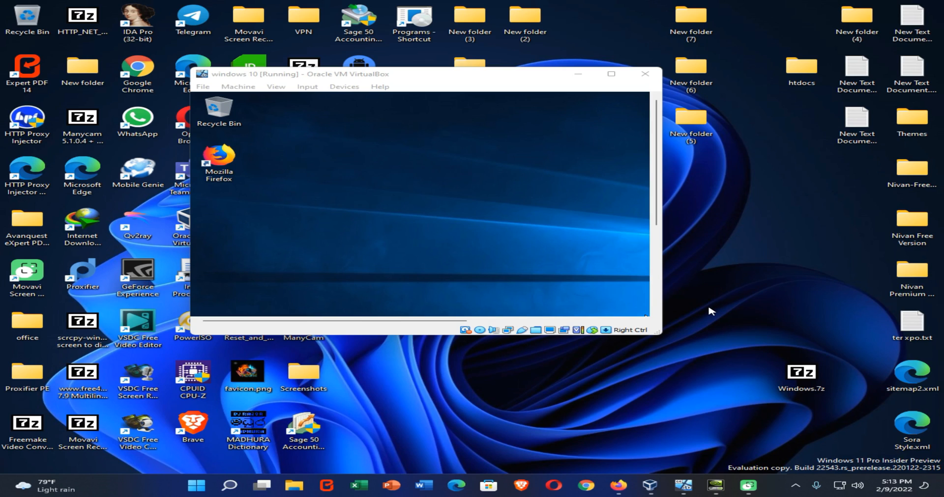
Maximize the virtual machine window and insert the Guest Additions CD image into the guest
drag(904, 325, 462, 251)
click(611, 74)
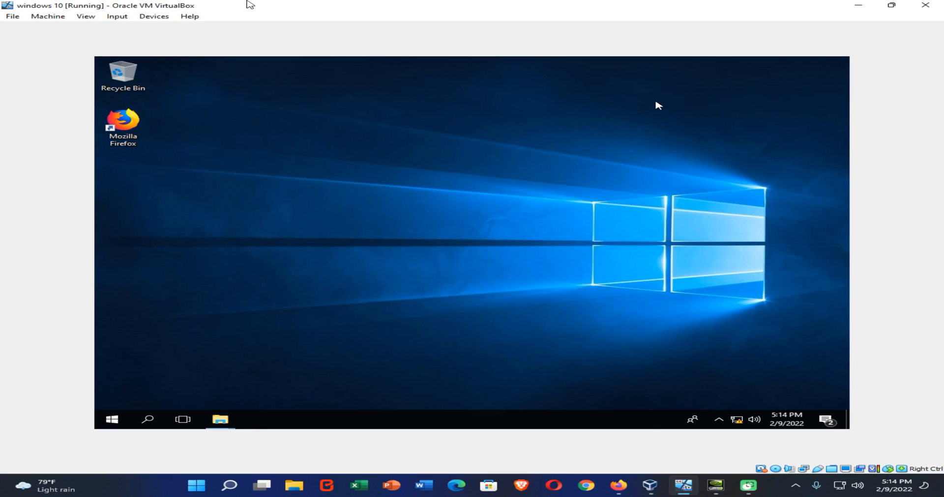
click(150, 17)
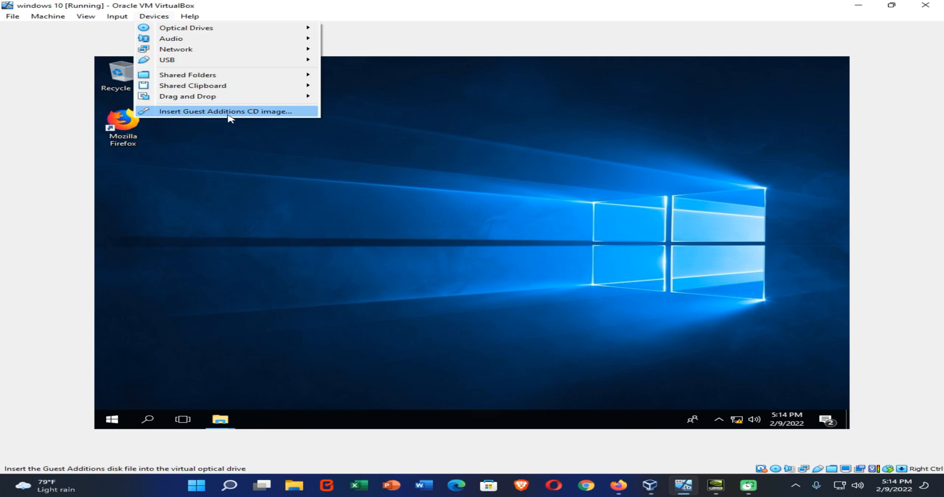
click(236, 114)
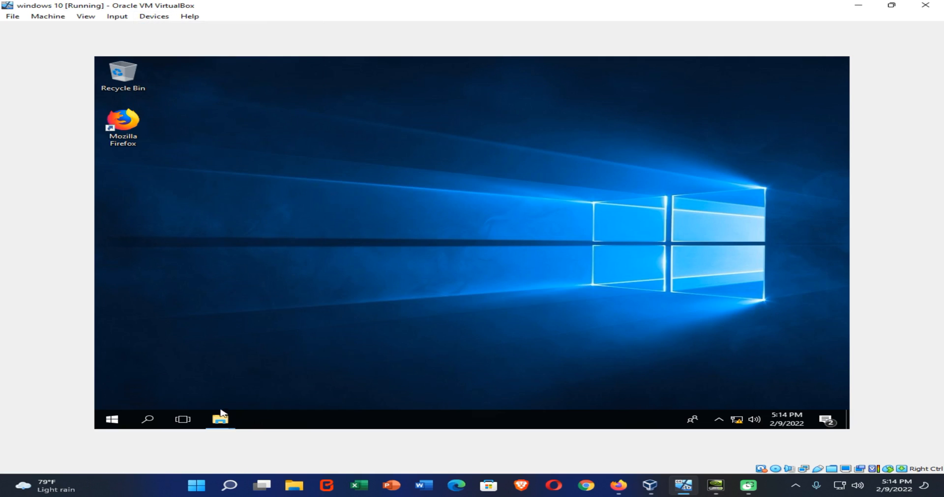
Open the VirtualBox Guest Additions CD drive (D:) from This PC in the guest's File Explorer
mouse_move(221, 426)
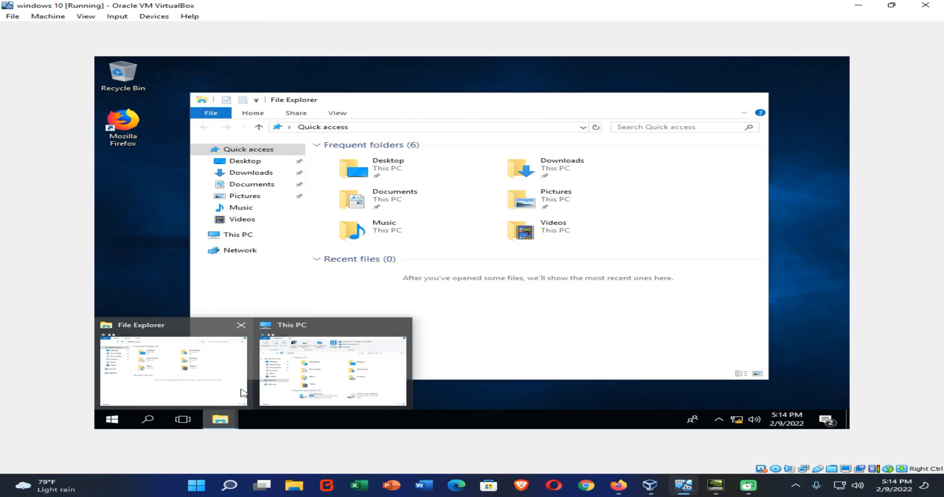
click(242, 393)
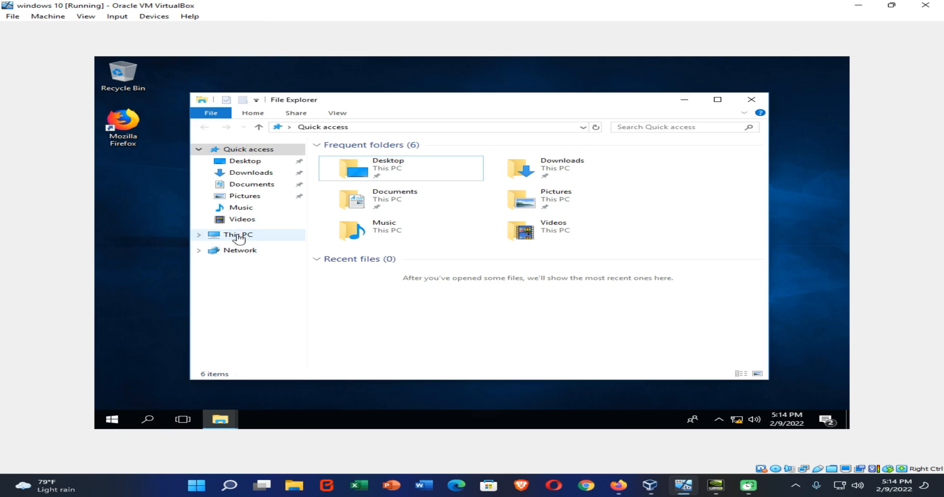
click(240, 236)
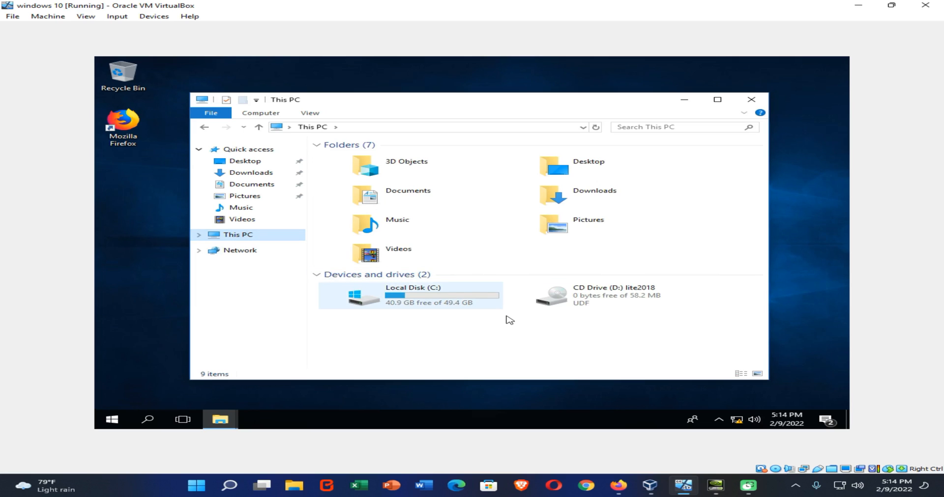
click(613, 293)
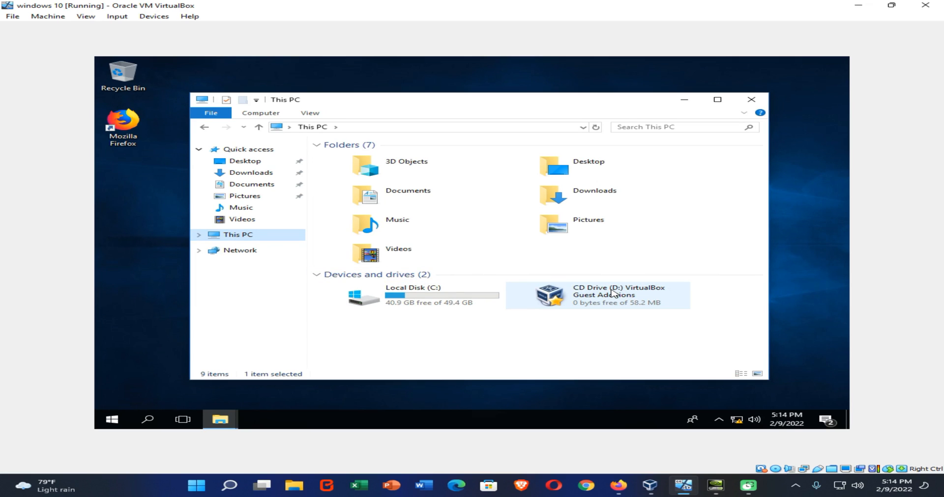
double_click(613, 293)
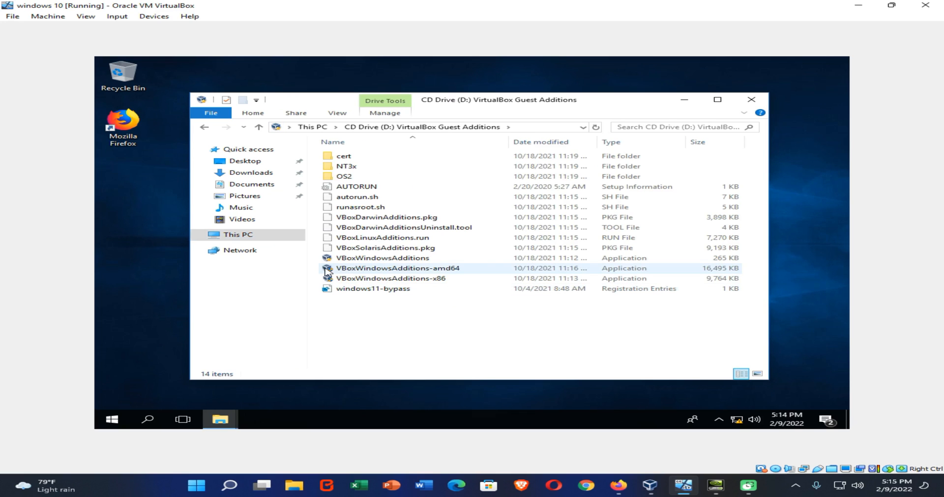
Install Guest Additions with VBoxWindowsAdditions-amd64 in the default destination folder and reboot the guest immediately
double_click(408, 269)
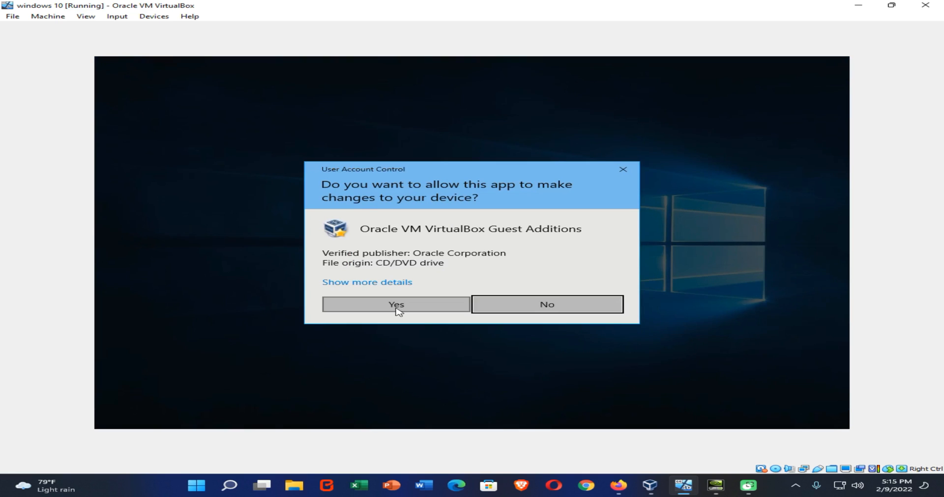
click(396, 307)
click(562, 319)
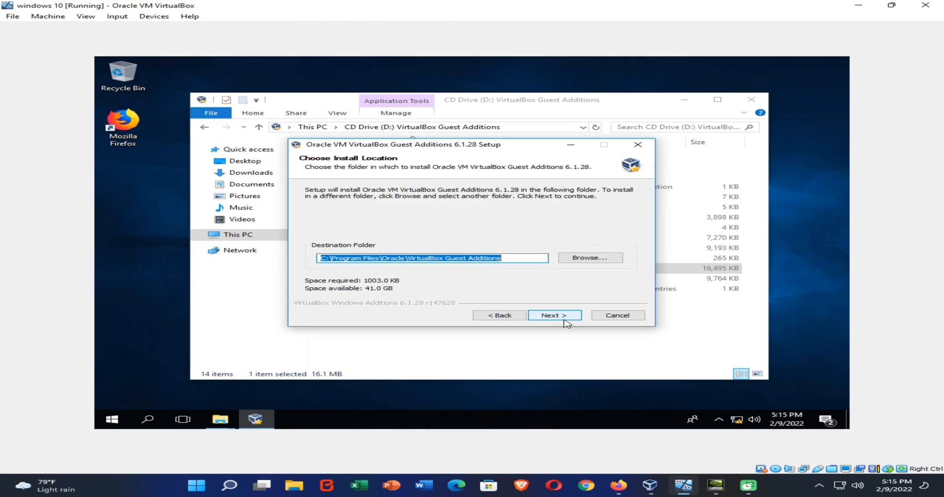
click(562, 318)
click(560, 317)
click(549, 242)
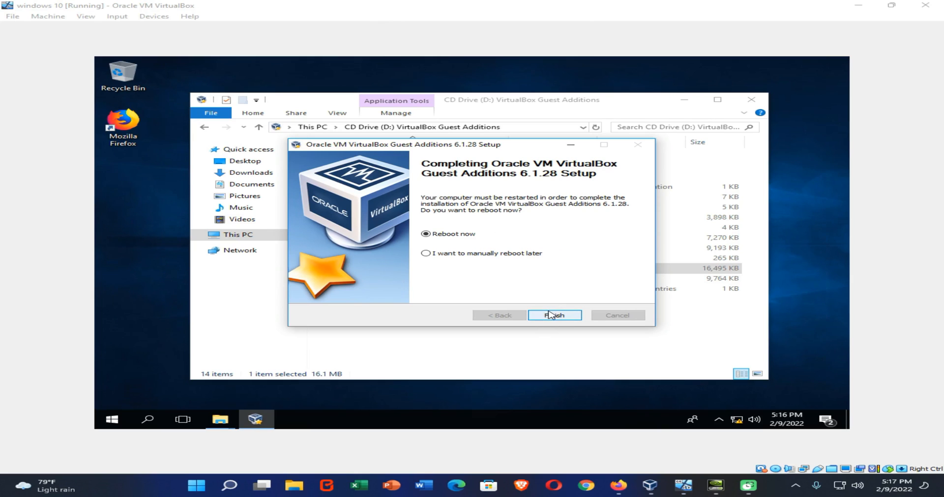
click(549, 318)
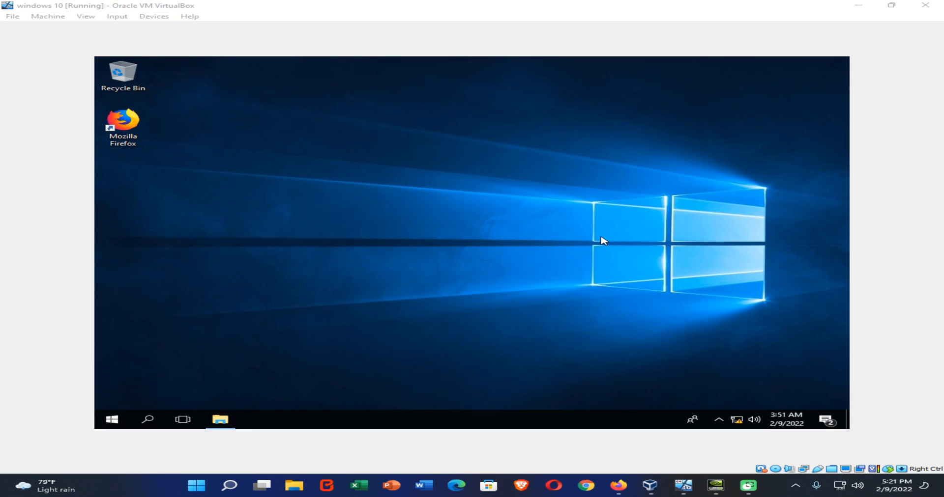
Open the shared vbox (\\VBoxSvr) (Z:) network drive from This PC in the guest
click(231, 414)
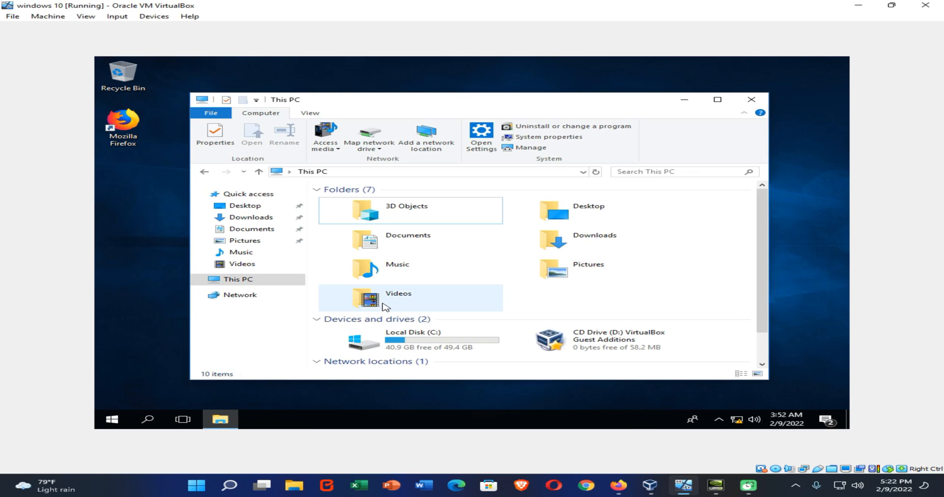
scroll(385, 307, down, 1)
click(462, 347)
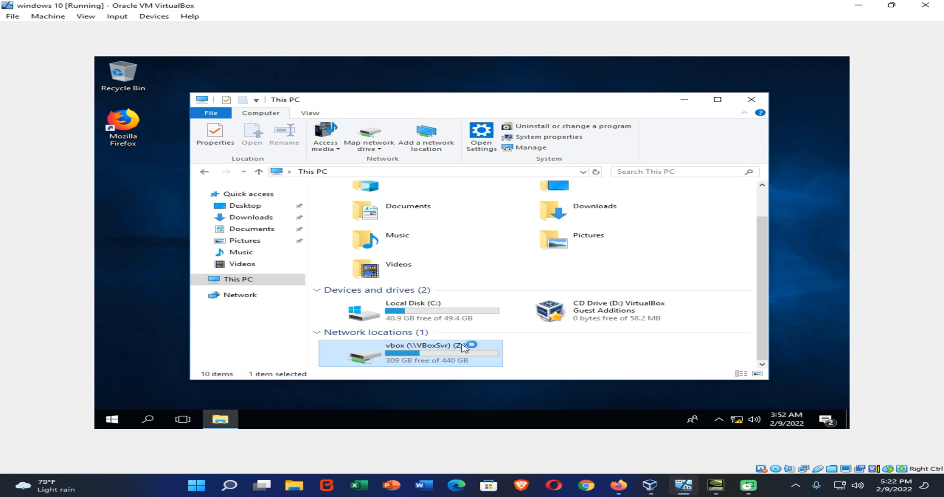
double_click(462, 347)
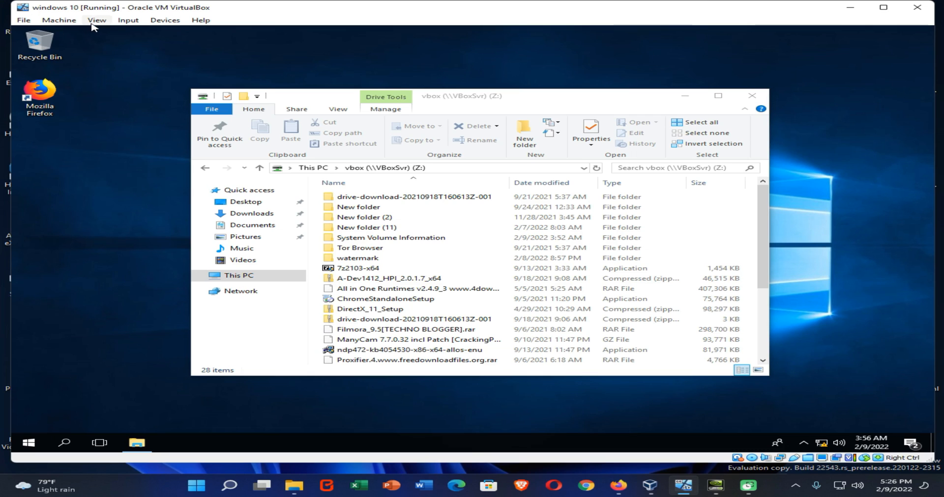
Open the display options for Virtual Screen 1 and maximize the virtual machine window
click(93, 23)
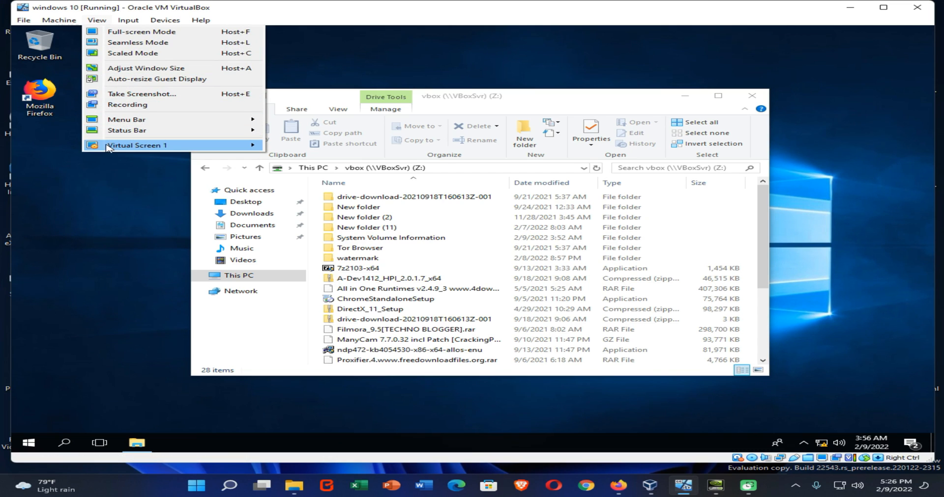
mouse_move(132, 148)
click(309, 47)
click(883, 10)
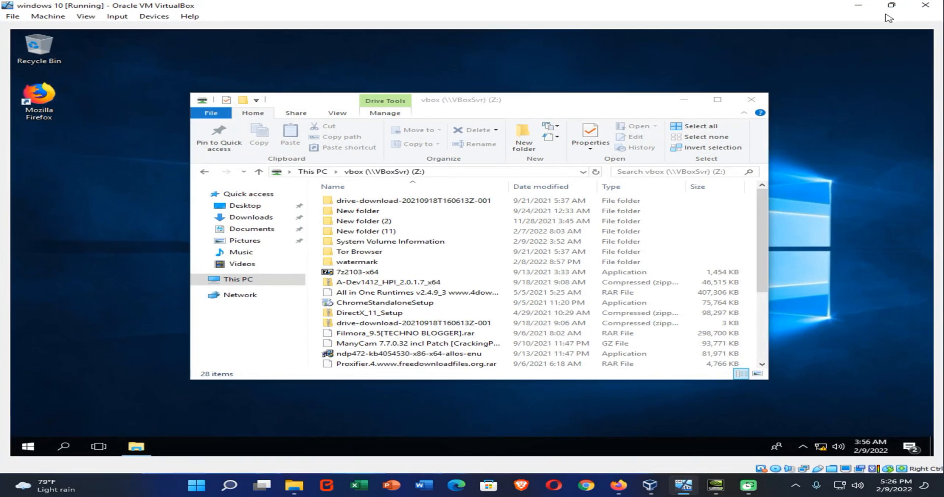